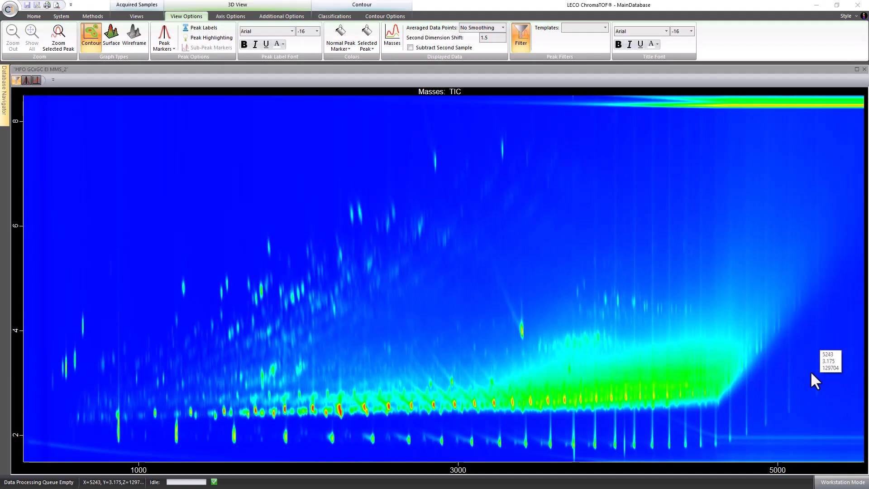
# Step: Open the Spectra view, dock it below the chromatogram, and open the Mass Defect plot view
pyautogui.click(142, 17)
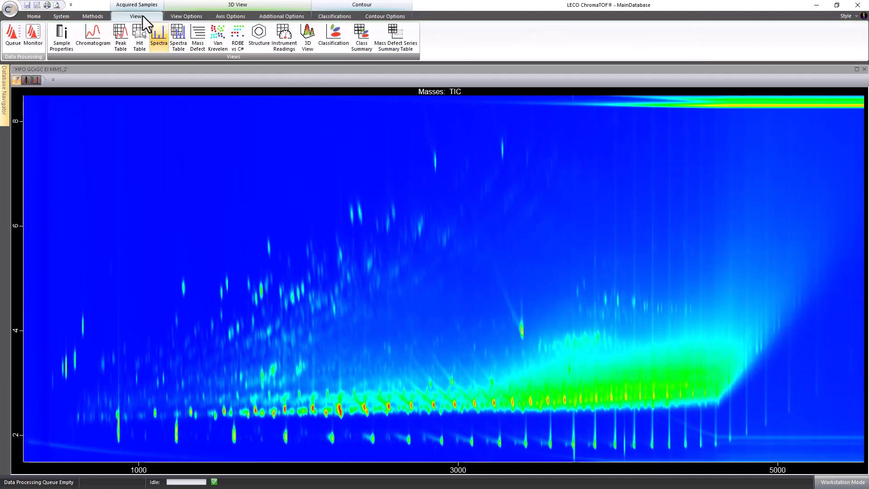
pyautogui.click(164, 32)
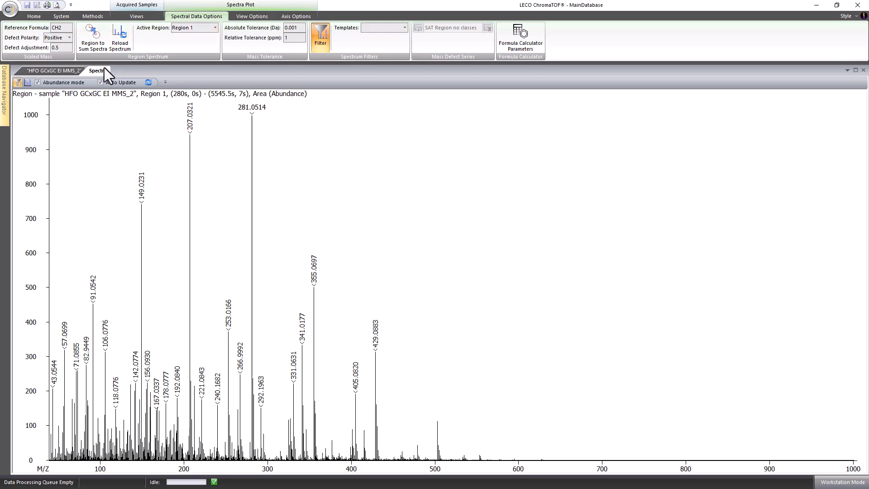
pyautogui.moveTo(100, 70); pyautogui.dragTo(439, 288)
pyautogui.click(137, 16)
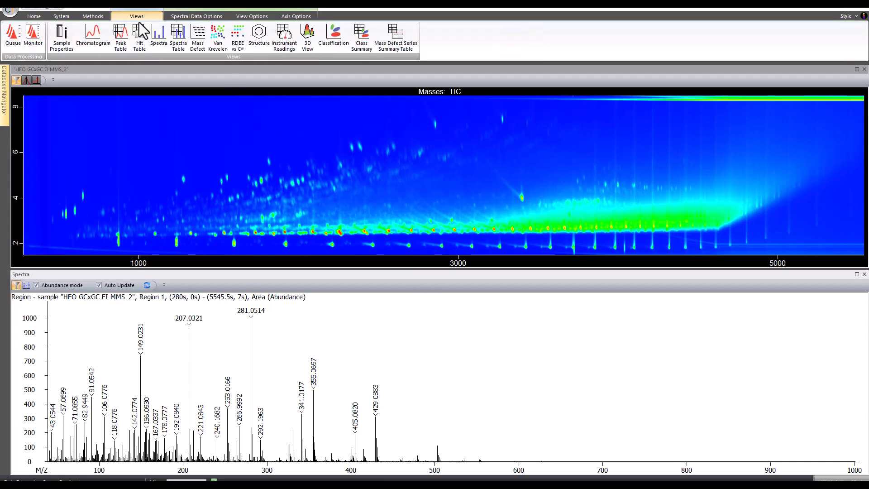
pyautogui.click(202, 39)
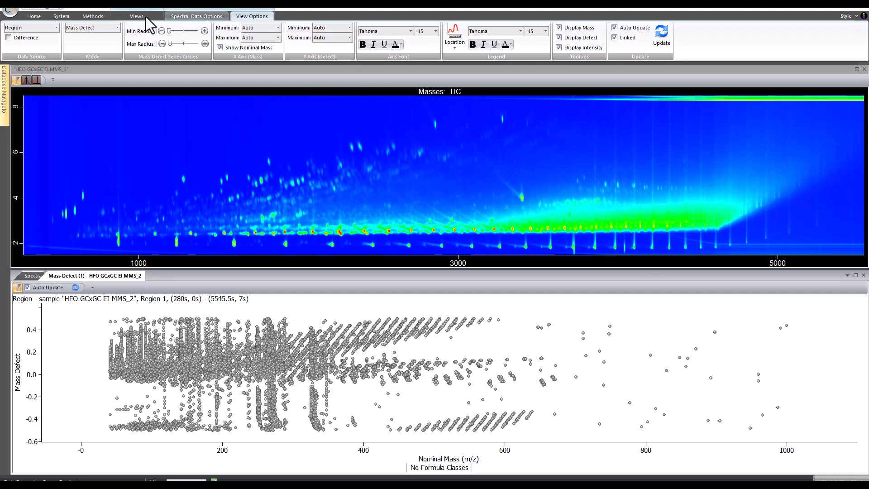
# Step: Open the Mass Defect Series method and load the General Sulfur series
pyautogui.click(93, 17)
pyautogui.click(255, 49)
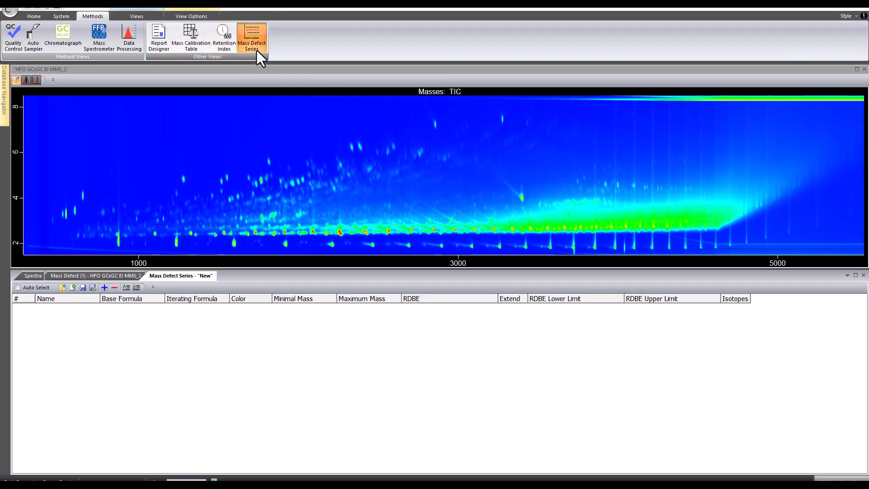
pyautogui.click(62, 287)
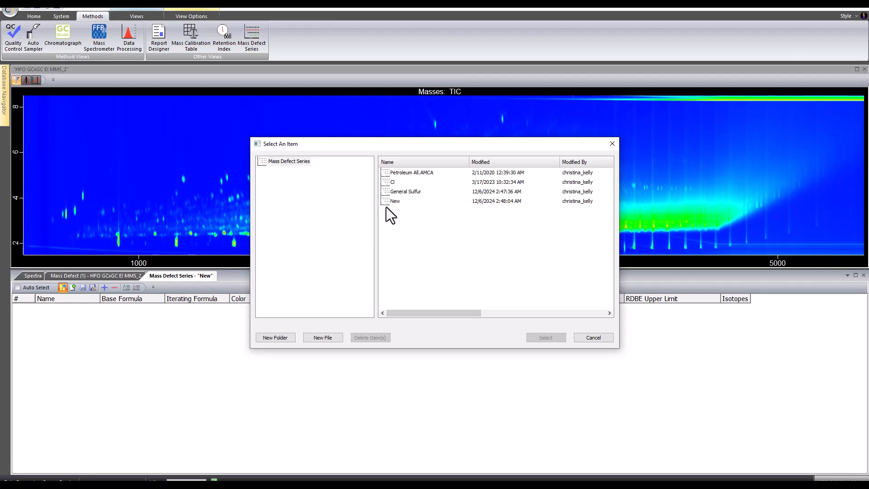
pyautogui.click(399, 192)
pyautogui.click(544, 338)
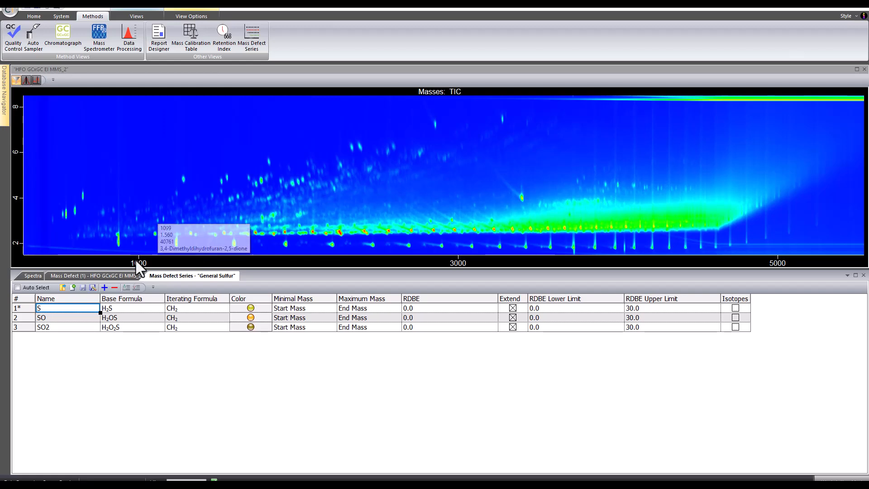
# Step: Dock the mass defect plot beside the chromatogram and apply the General Sulfur mass defect series to it
pyautogui.moveTo(118, 275); pyautogui.dragTo(462, 170)
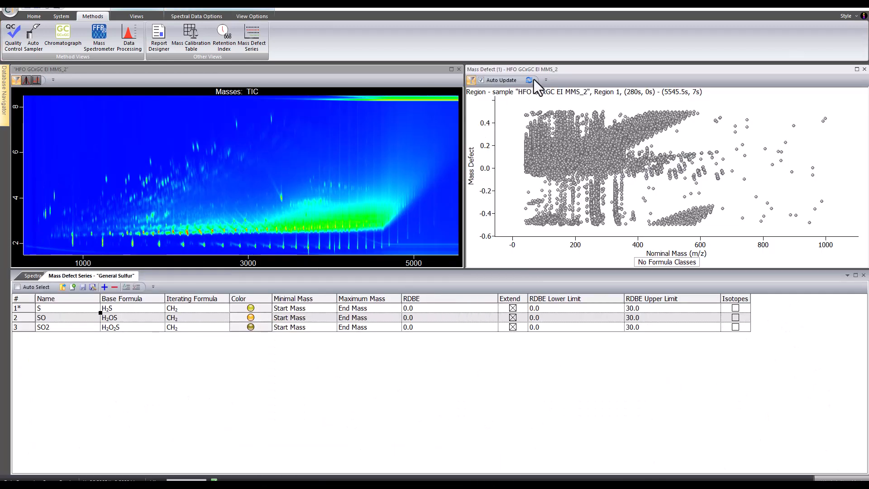
pyautogui.click(196, 16)
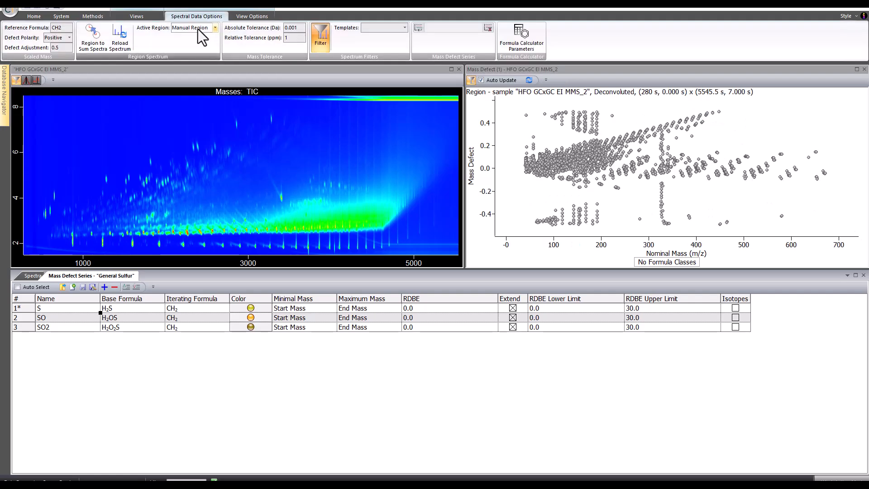
pyautogui.click(418, 28)
pyautogui.click(392, 194)
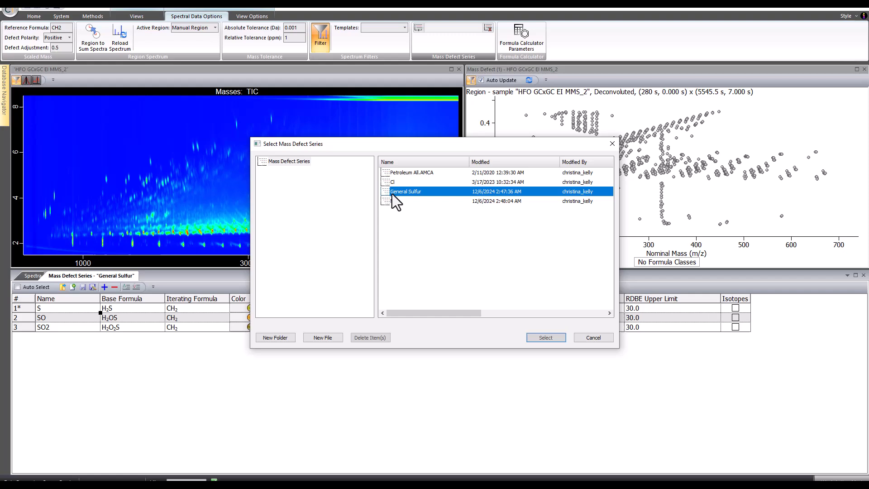
pyautogui.click(545, 339)
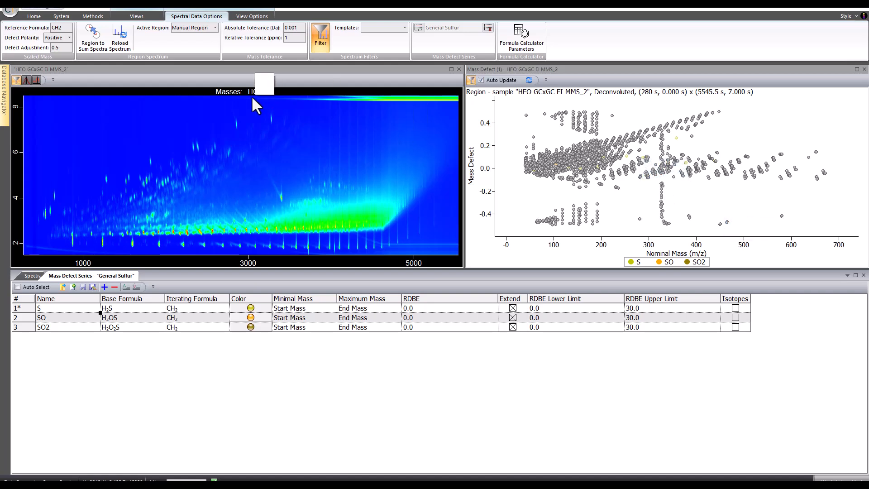
# Step: Switch the mass defect plot mode to Scaled Mass Defect
pyautogui.click(249, 17)
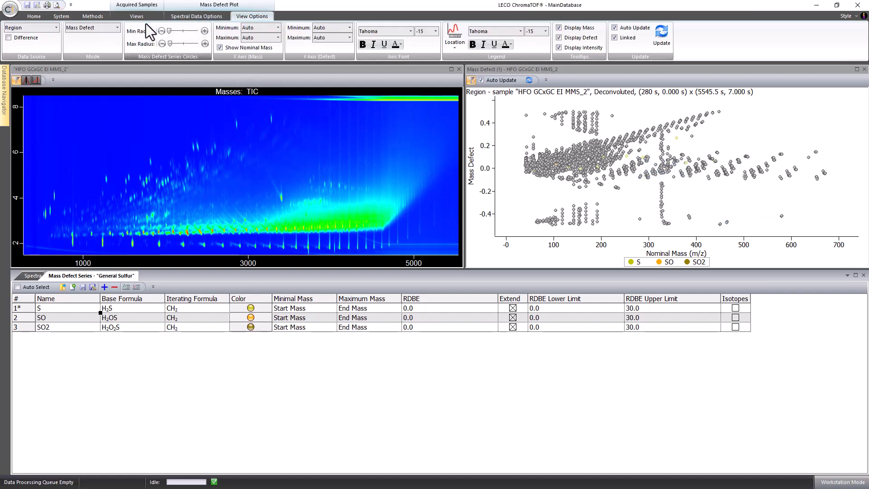
pyautogui.click(88, 28)
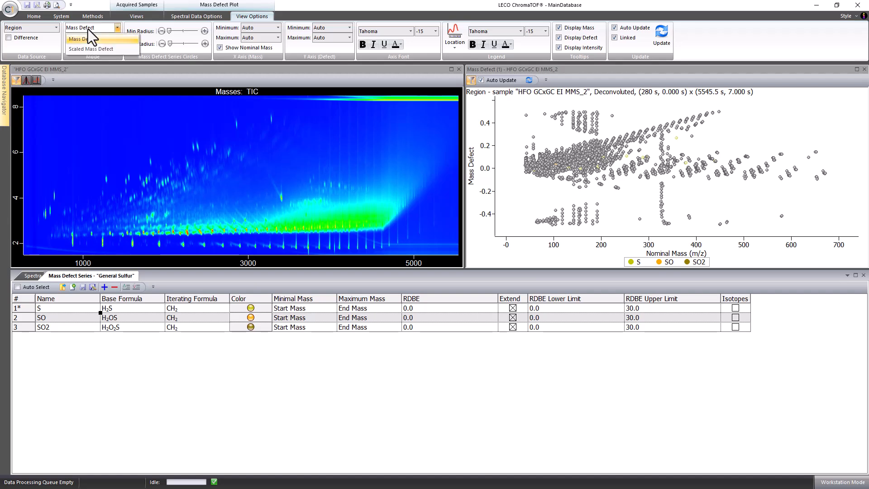
pyautogui.click(88, 49)
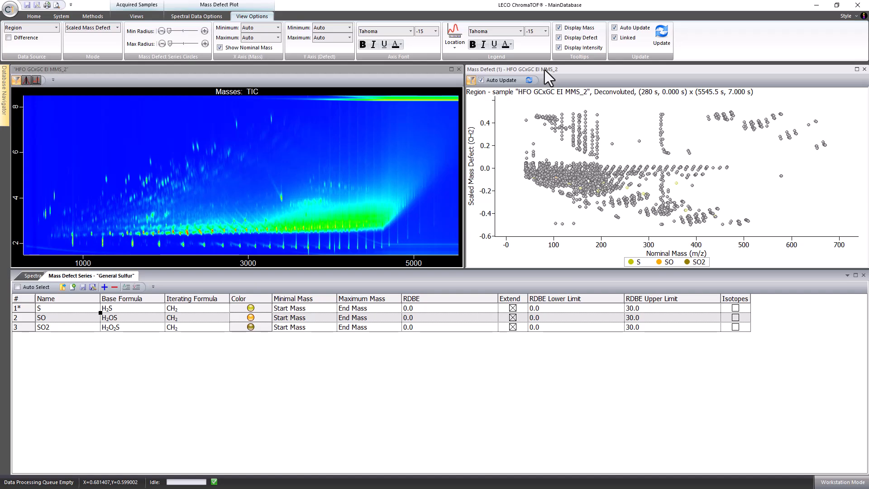
# Step: Apply a spectral view filter showing the S, SO and SO2 formula classes with unclassified masses hidden
pyautogui.click(206, 16)
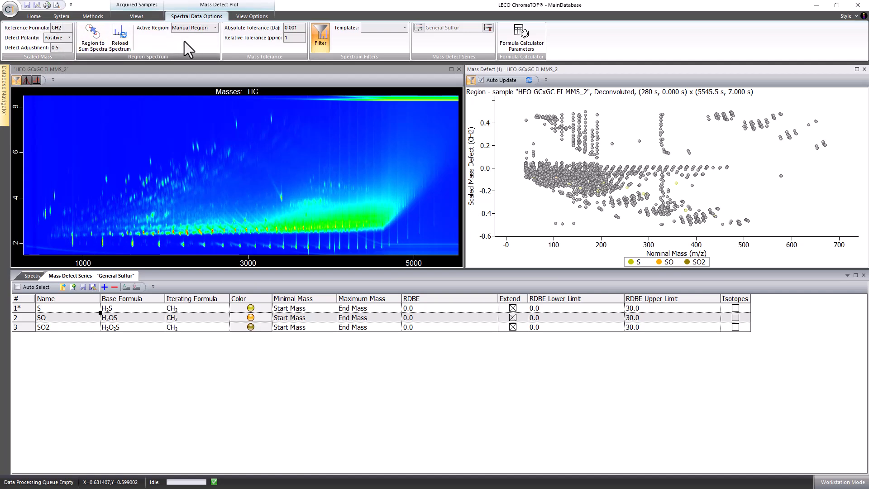
pyautogui.click(320, 41)
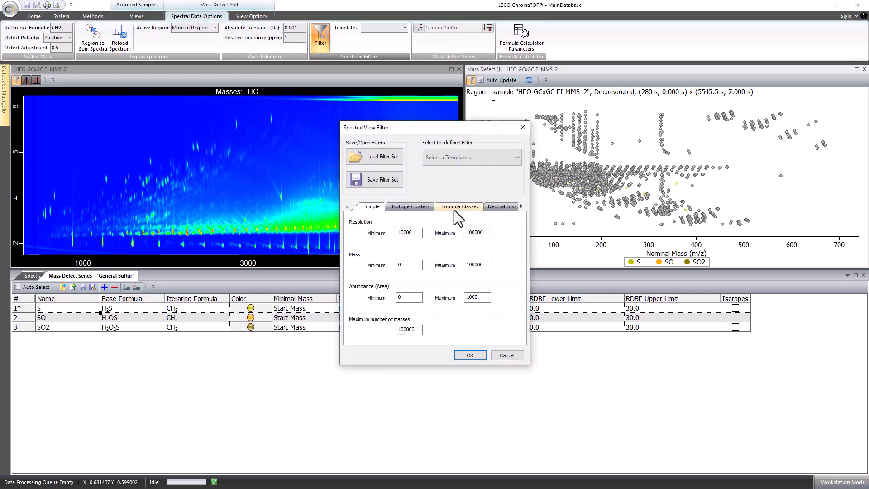
pyautogui.click(454, 208)
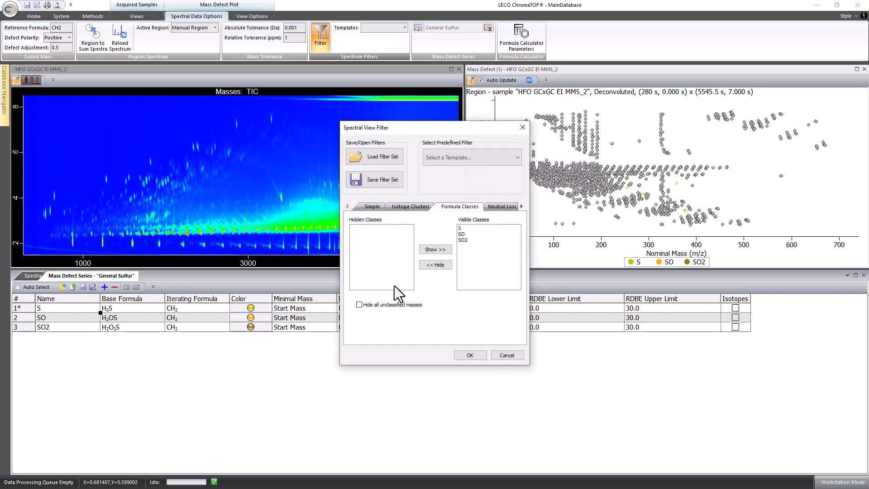
pyautogui.click(461, 357)
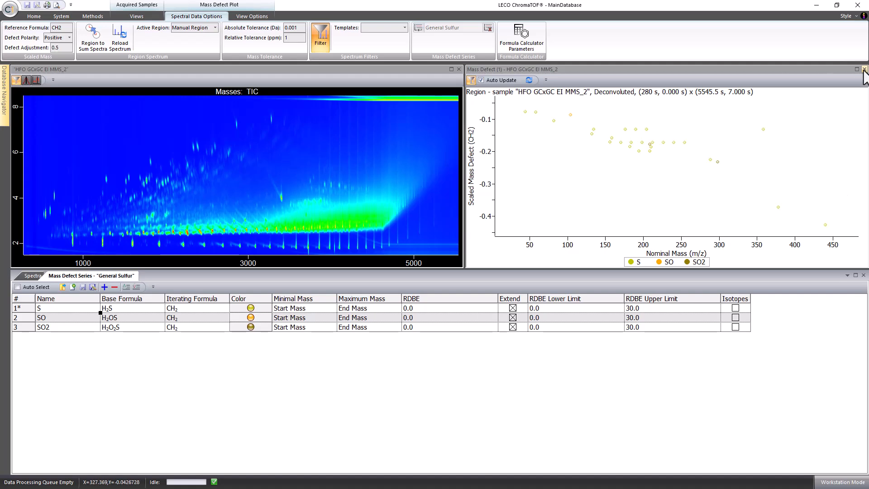
# Step: Increase the maximum radius of the mass defect series circles
pyautogui.click(248, 16)
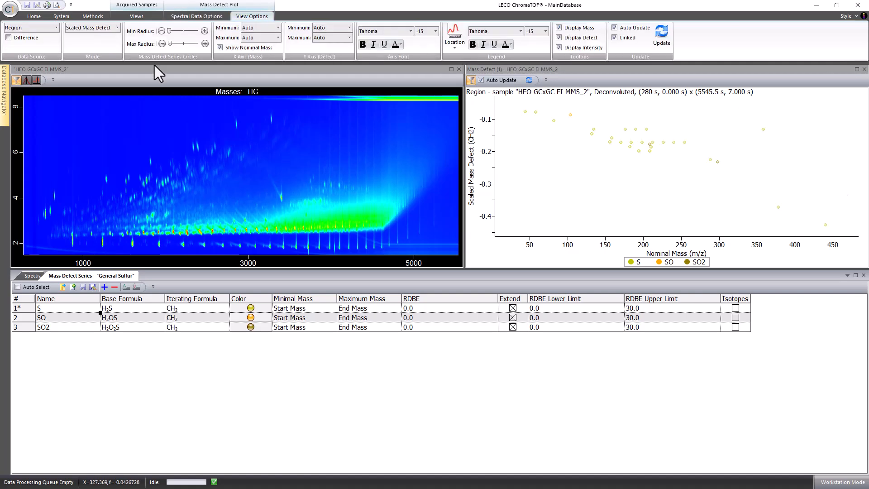
pyautogui.moveTo(171, 43); pyautogui.dragTo(179, 44)
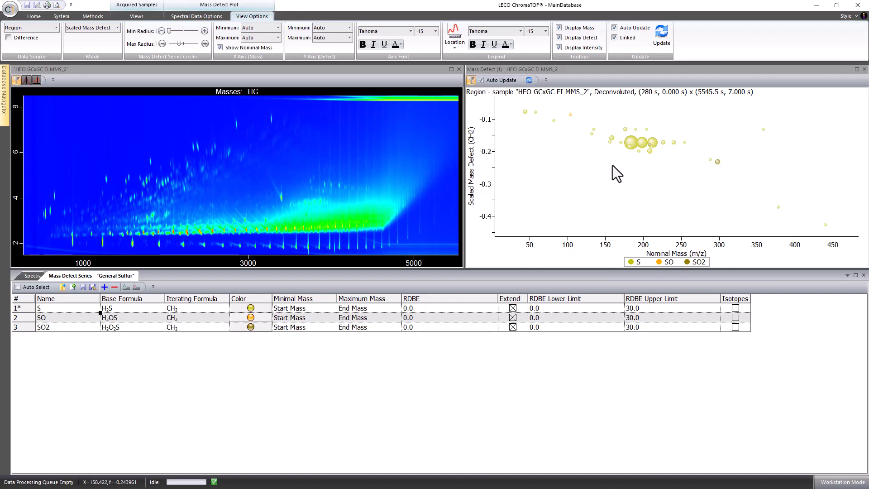
# Step: Show the largest sulfur point on the chromatogram and inspect its peak there
pyautogui.rightClick(631, 143)
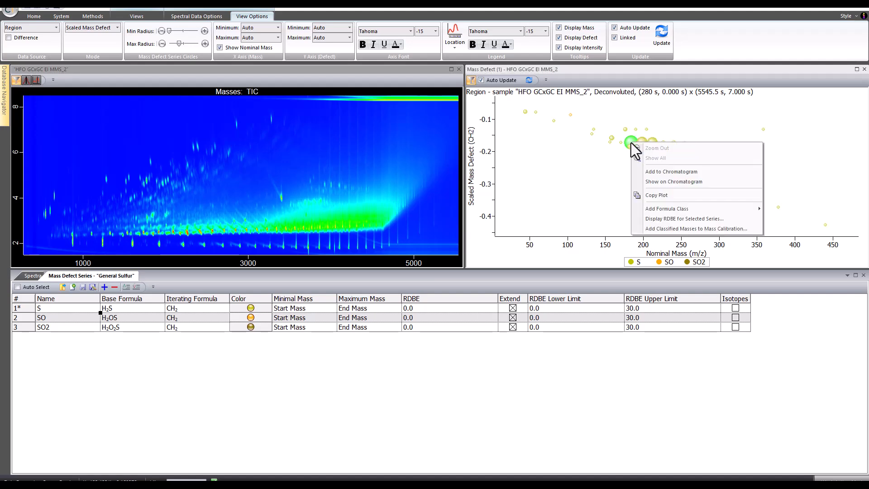
pyautogui.click(646, 184)
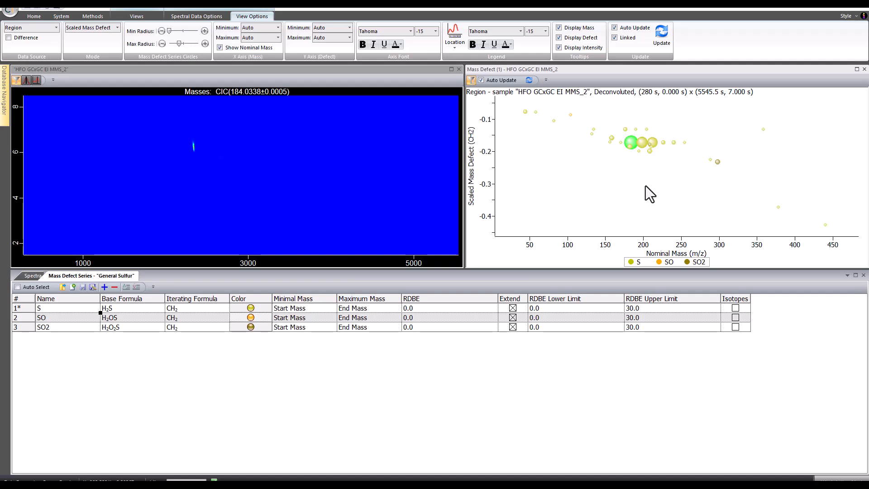
pyautogui.click(194, 146)
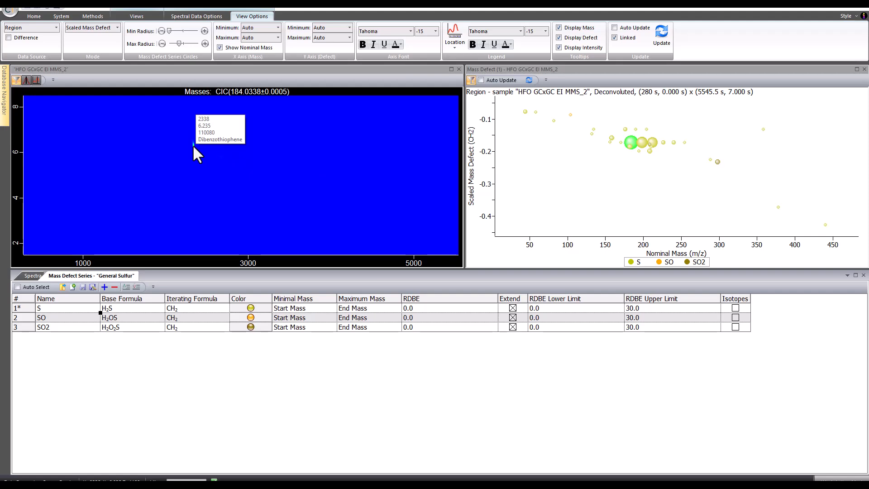
# Step: Open the Peak Table docked in the lower panel and move the Spectra view beside it
pyautogui.click(136, 16)
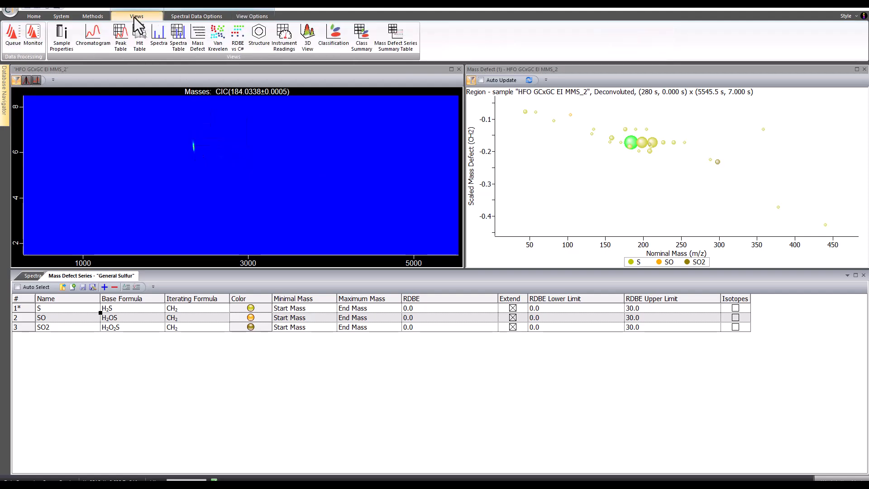
pyautogui.click(122, 37)
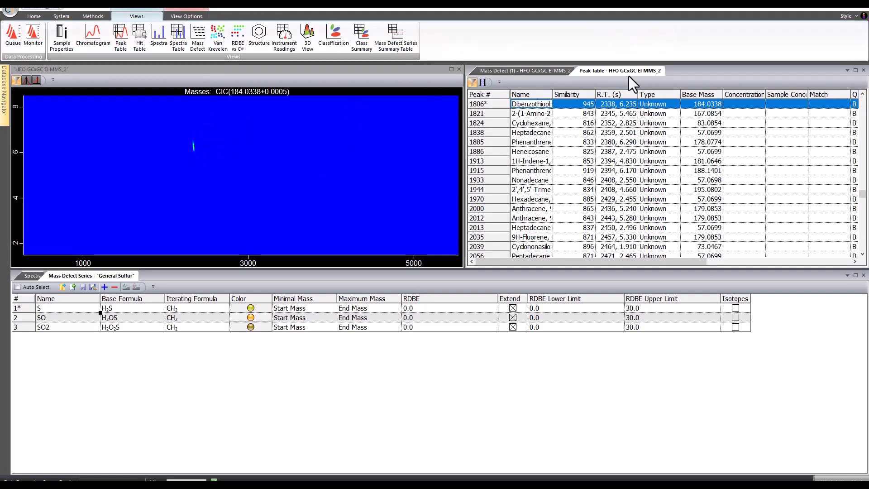
pyautogui.moveTo(627, 73); pyautogui.dragTo(442, 371)
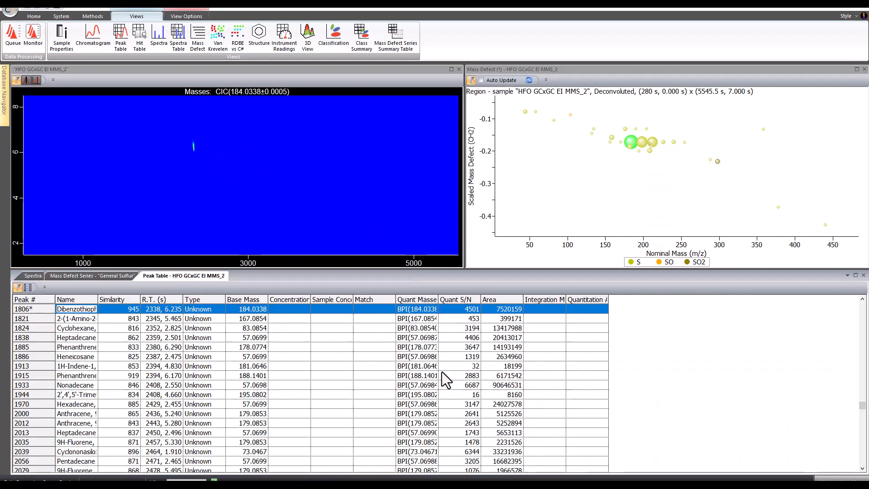
pyautogui.moveTo(28, 276); pyautogui.dragTo(458, 372)
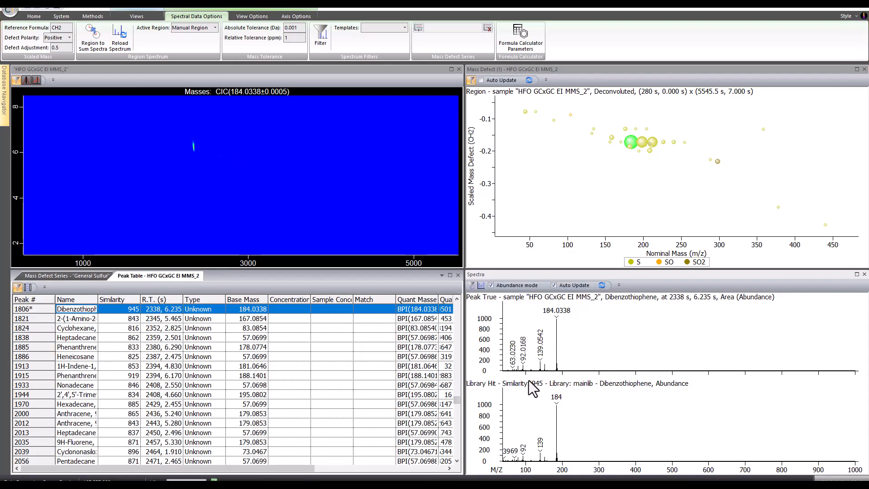
# Step: Add the next sulfur series points, masses 198, 212 and 226, to the chromatogram
pyautogui.click(642, 145)
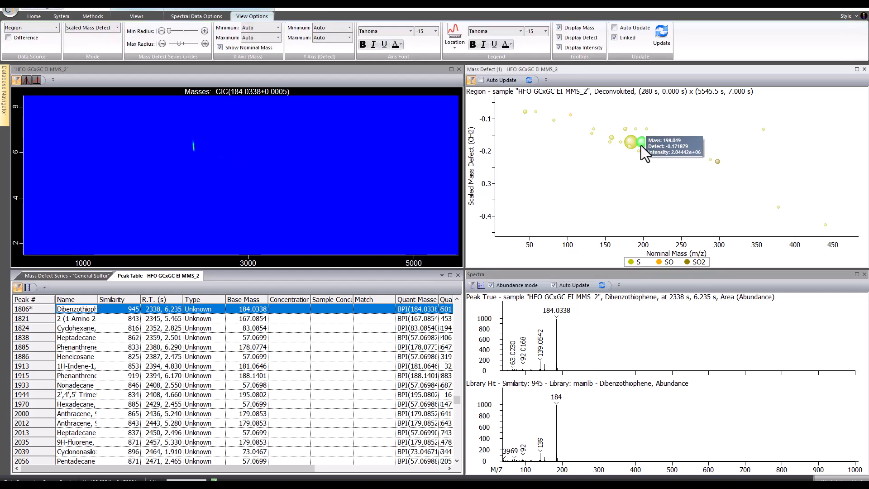
pyautogui.rightClick(642, 146)
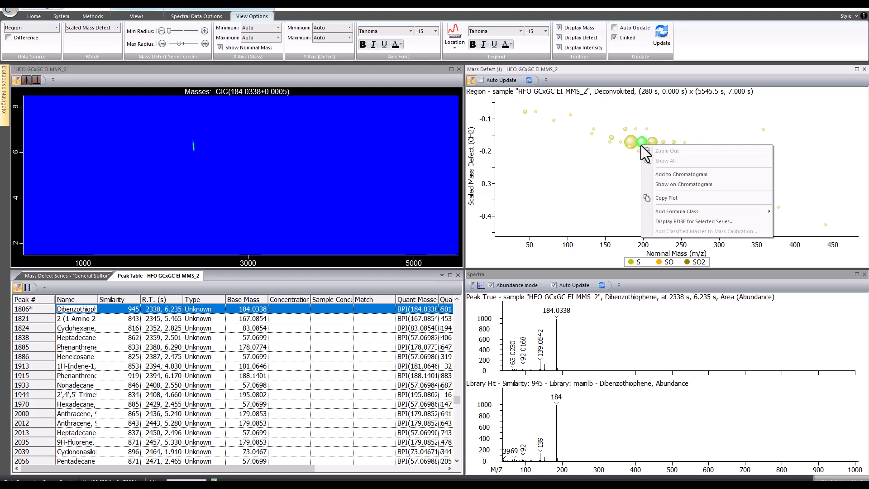
pyautogui.click(661, 174)
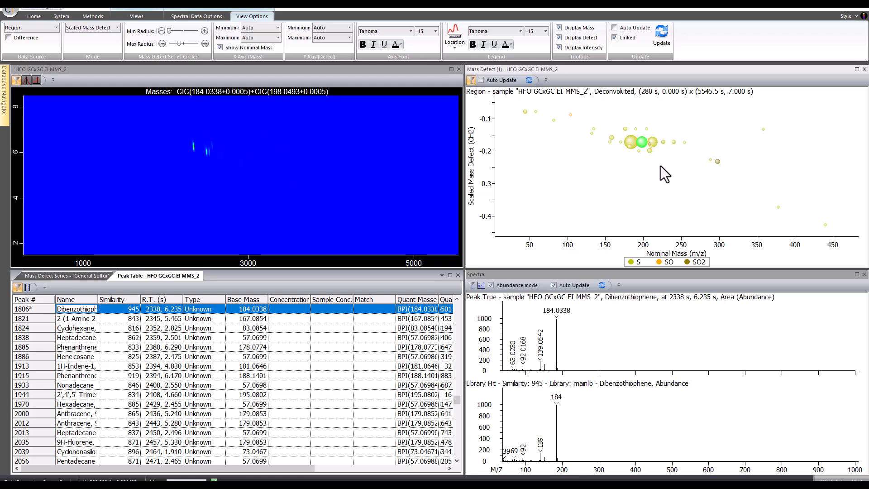
pyautogui.rightClick(653, 141)
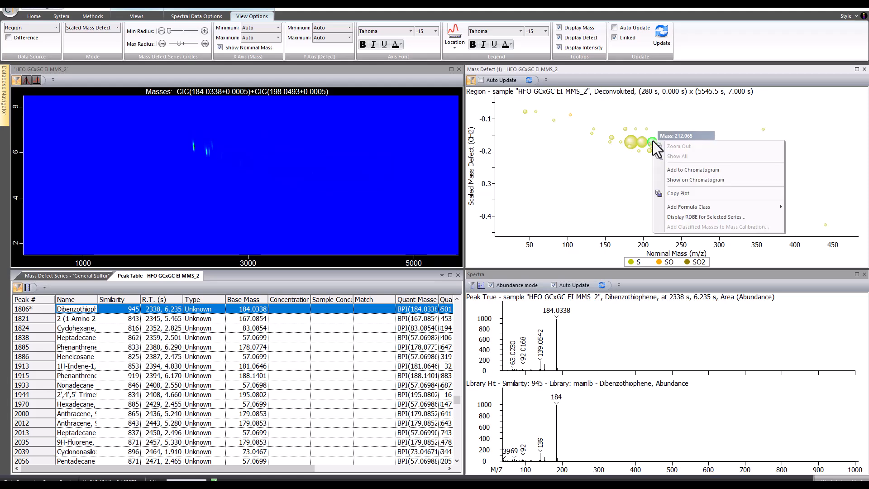
pyautogui.click(665, 168)
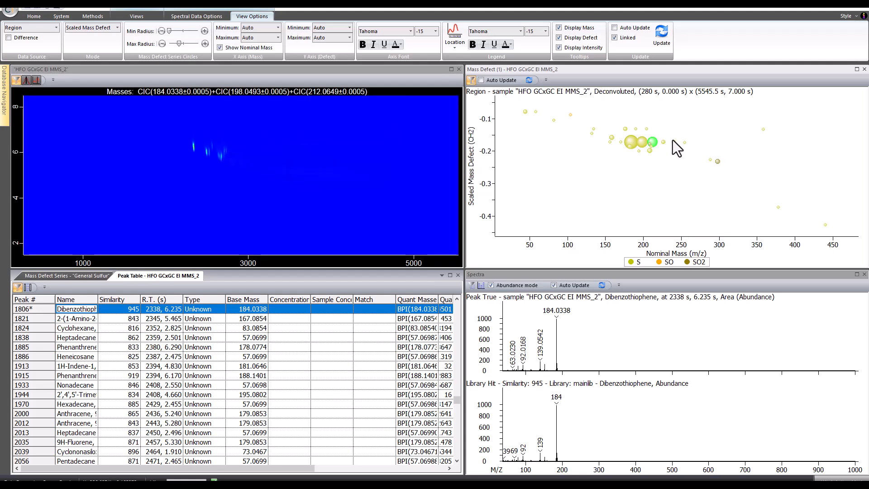
pyautogui.rightClick(664, 144)
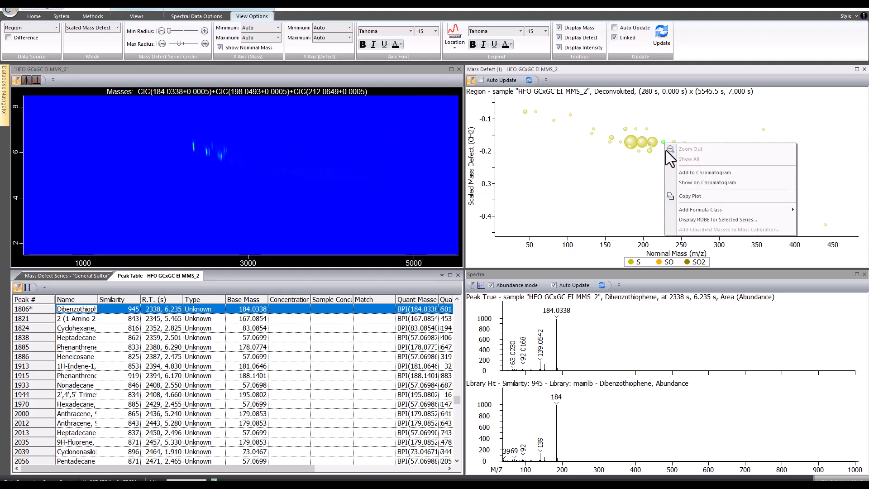
pyautogui.click(681, 172)
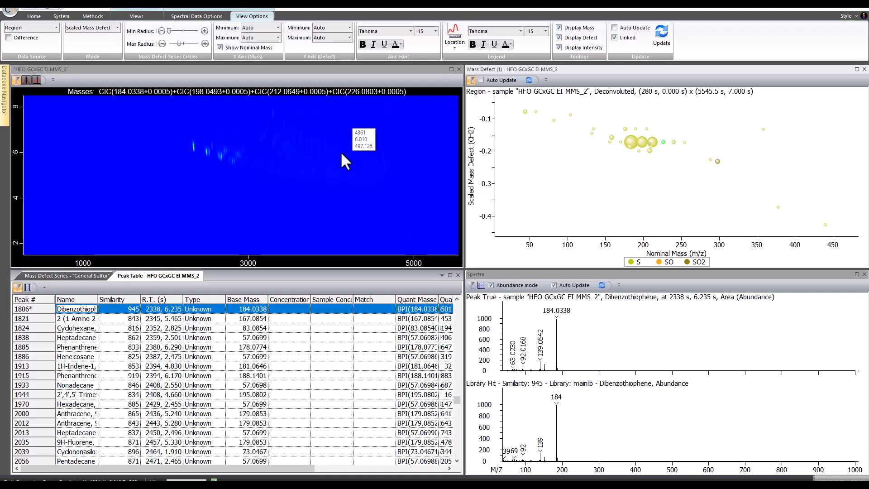
# Step: Zoom the chromatogram into the region holding the added sulfur series peaks
pyautogui.moveTo(153, 112); pyautogui.dragTo(355, 209)
pyautogui.moveTo(53, 105); pyautogui.dragTo(380, 223)
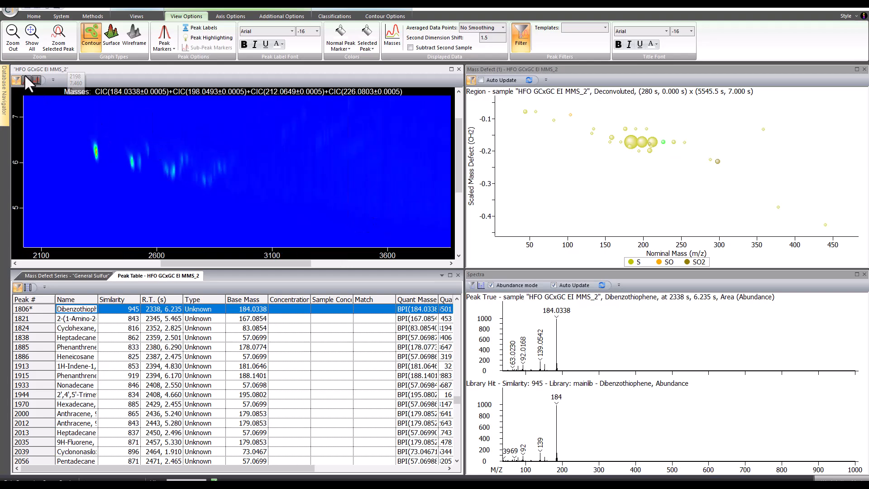